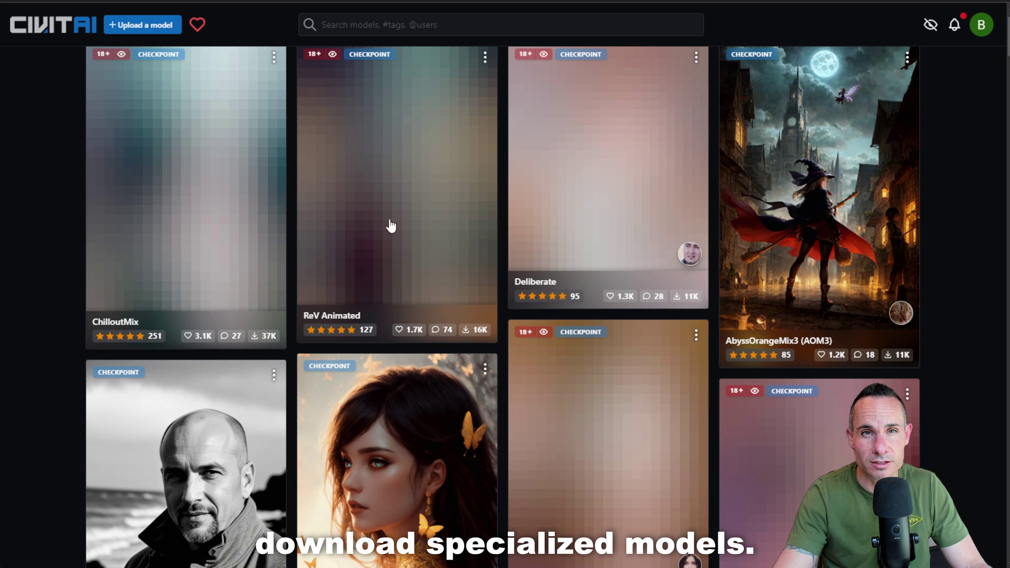
pyautogui.scroll(2, 317, 277)
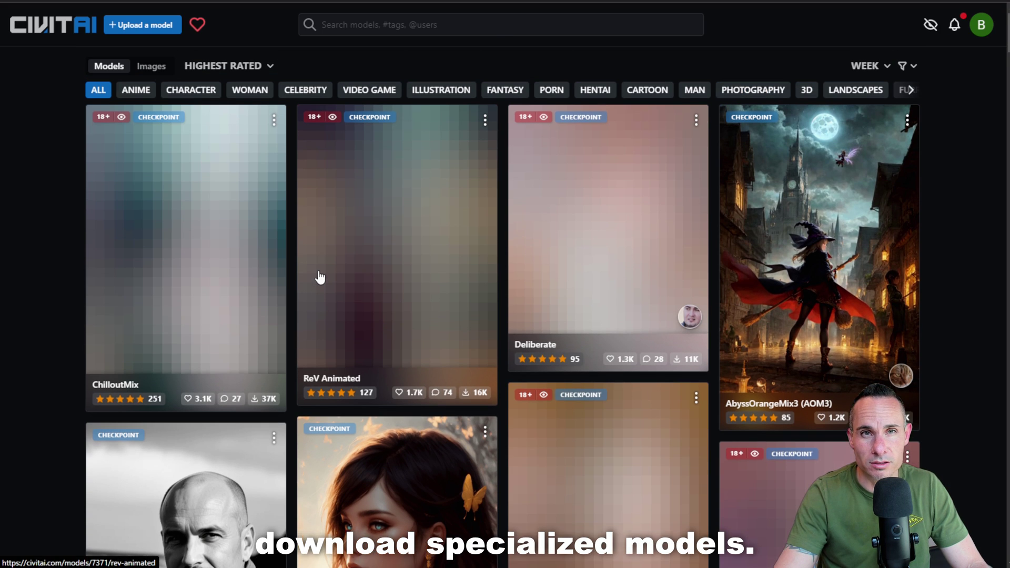
pyautogui.click(134, 91)
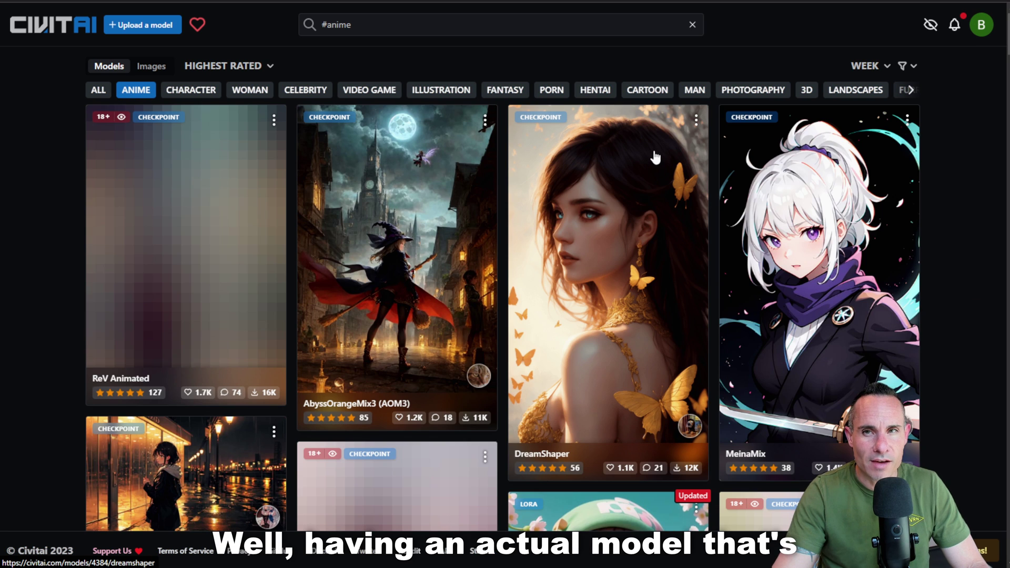
pyautogui.scroll(-6, 606, 246)
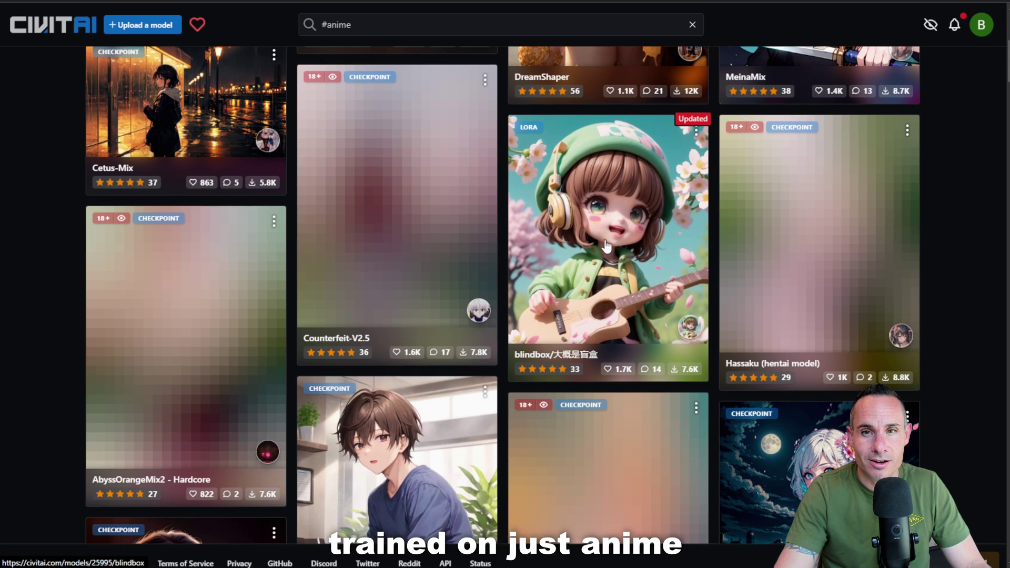
pyautogui.scroll(-5, 607, 246)
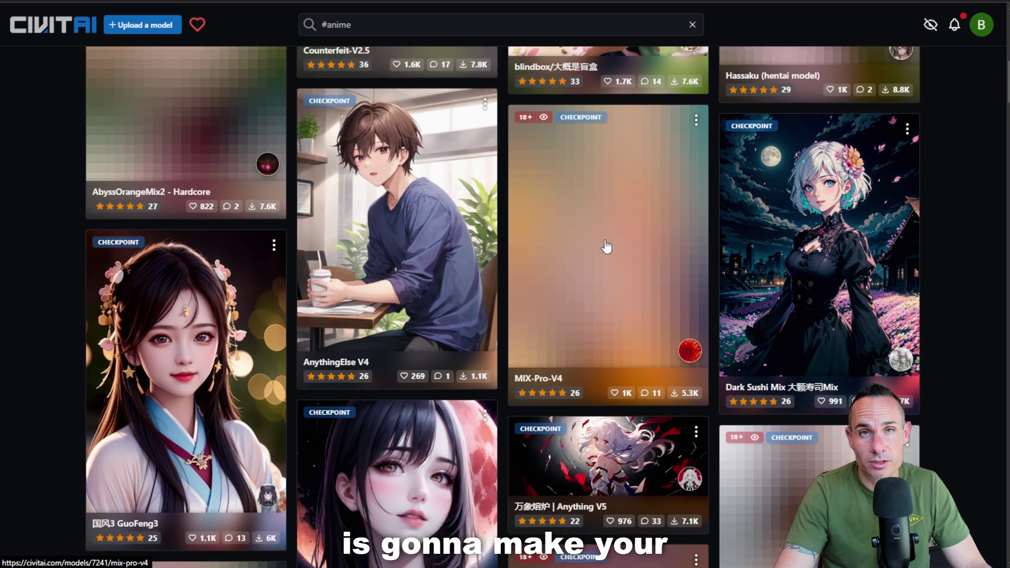
pyautogui.scroll(-2, 607, 246)
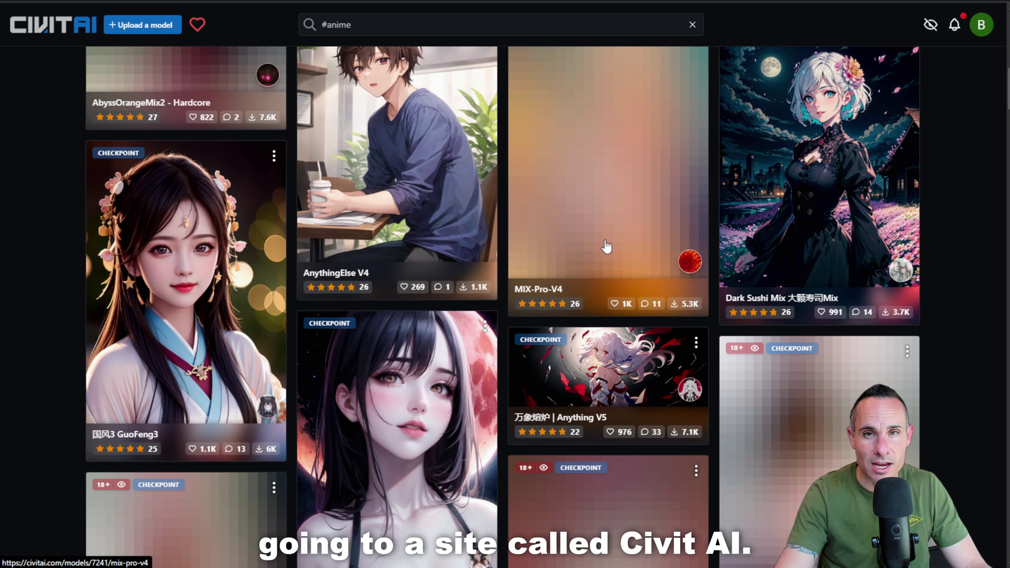
pyautogui.scroll(7, 606, 245)
pyautogui.scroll(6, 605, 247)
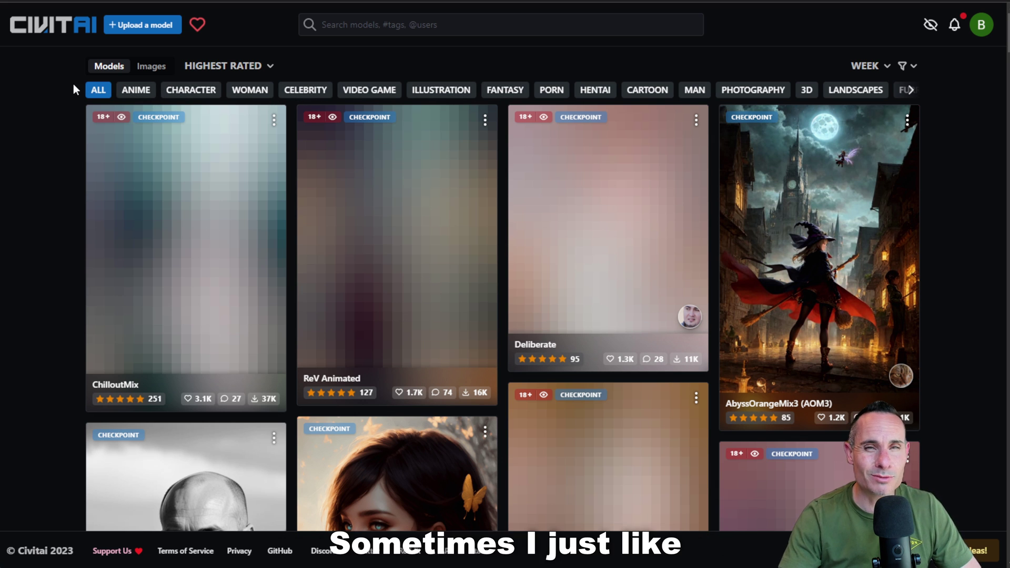
# Step: Open the Realistic Vision V2.0 page on Civitai and download its 1.99 GB pruned SafeTensor file
pyautogui.scroll(-5, 368, 252)
pyautogui.scroll(-3, 442, 215)
pyautogui.scroll(4, 442, 214)
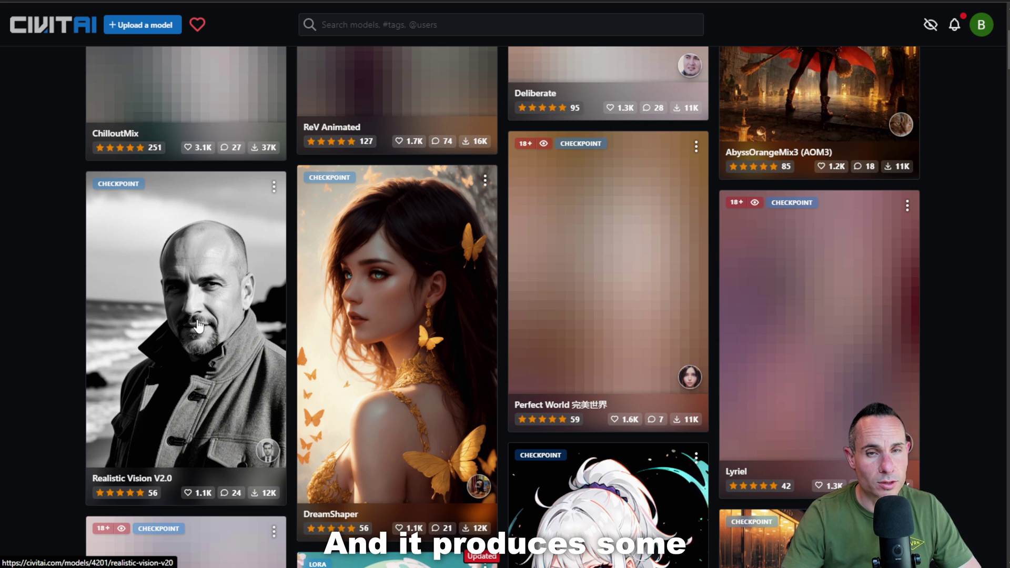
pyautogui.click(198, 293)
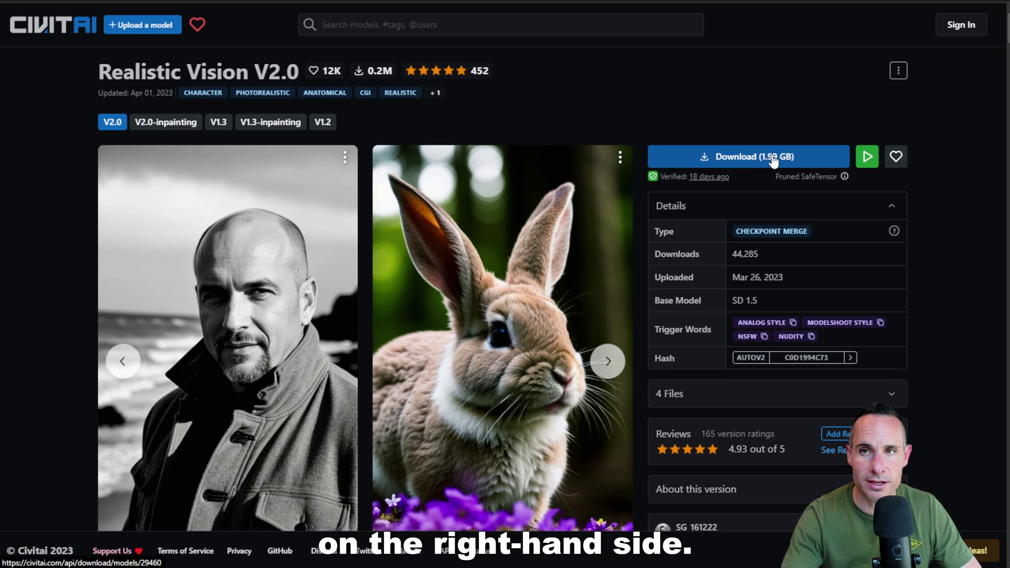
pyautogui.moveTo(775, 177); pyautogui.dragTo(841, 186)
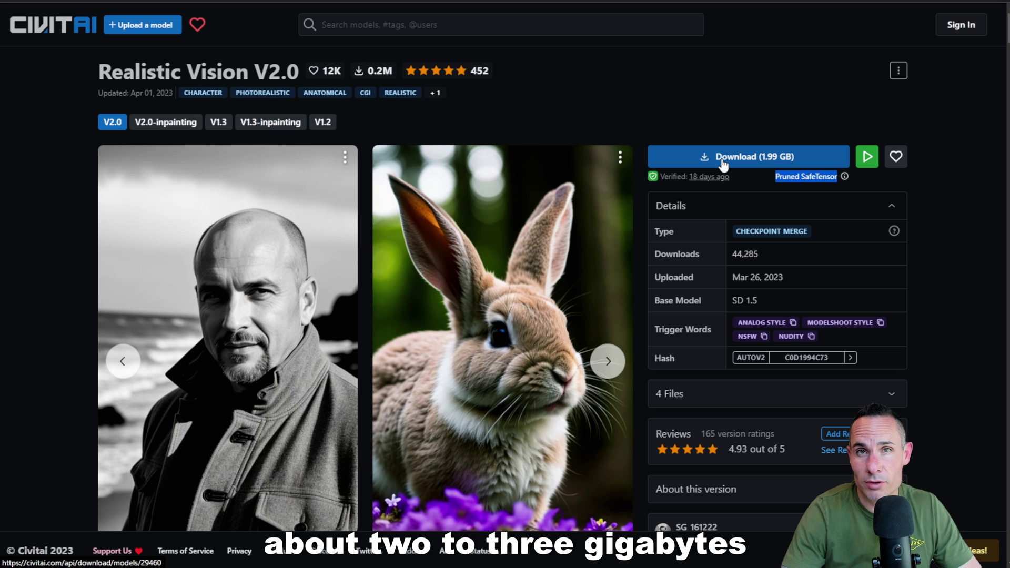
pyautogui.click(756, 160)
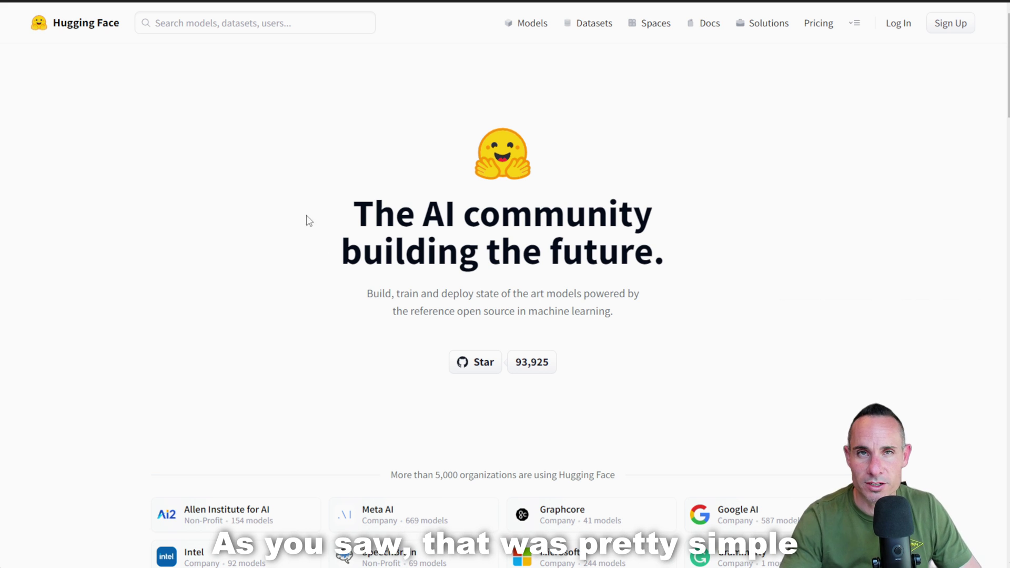
# Step: Search Hugging Face for 'open' and choose prompthero/openjourney-v4 from the suggestions
pyautogui.click(209, 23)
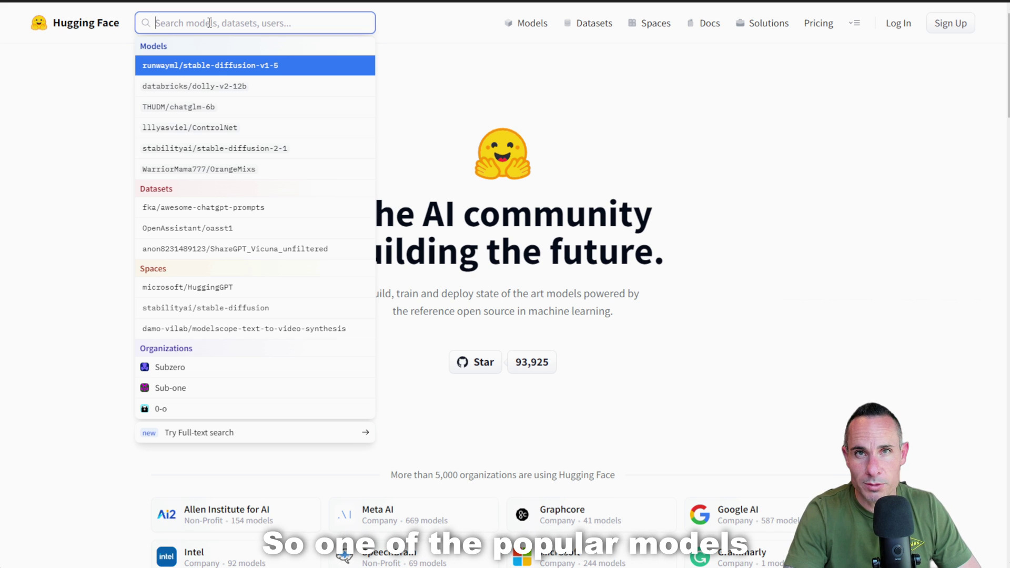
pyautogui.write('open')
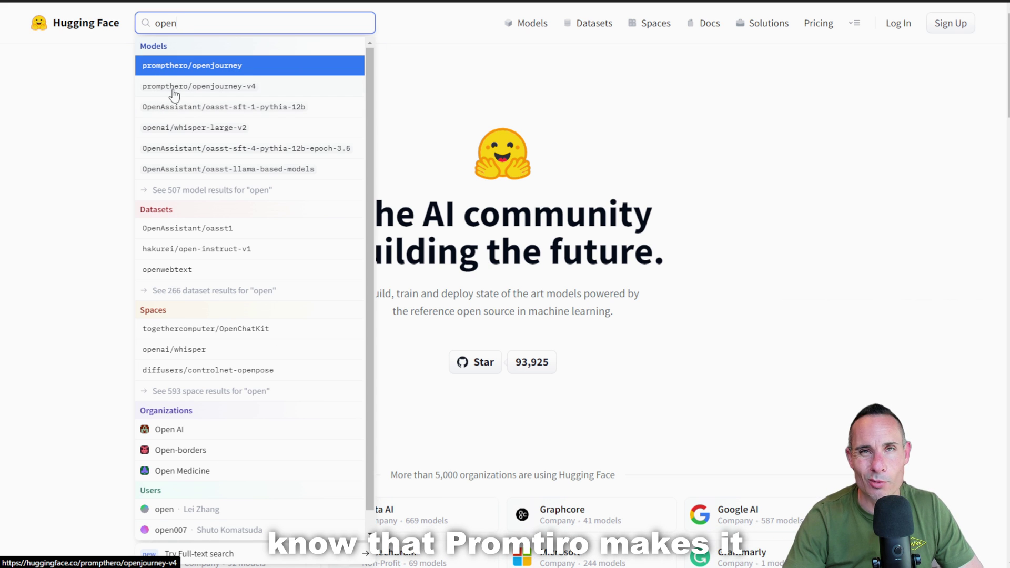
pyautogui.click(262, 89)
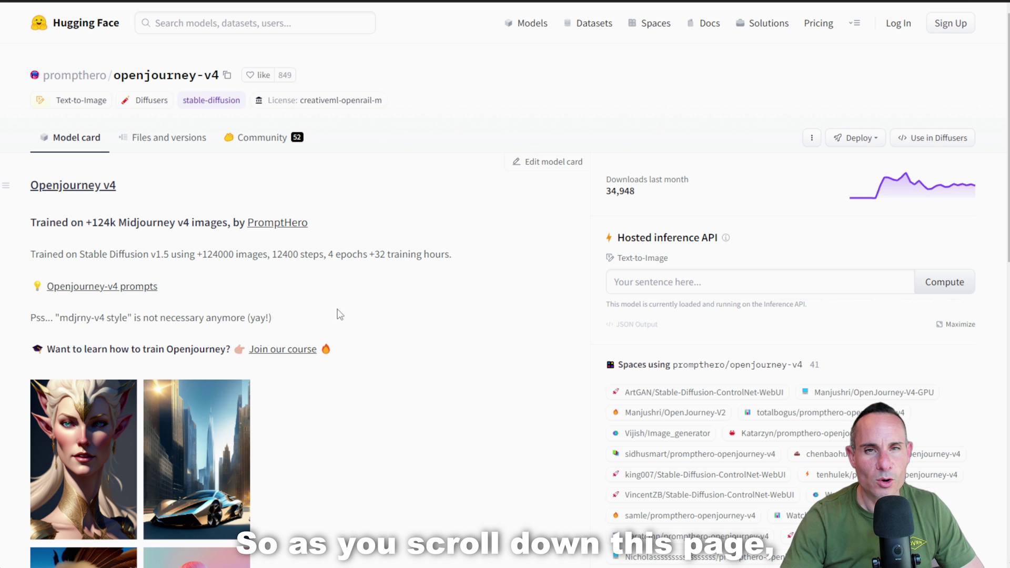
# Step: Show the openjourney-v4 Files and versions list, which includes the 2.13 GB openjourney-v4.ckpt
pyautogui.scroll(-1, 351, 316)
pyautogui.scroll(-12, 351, 315)
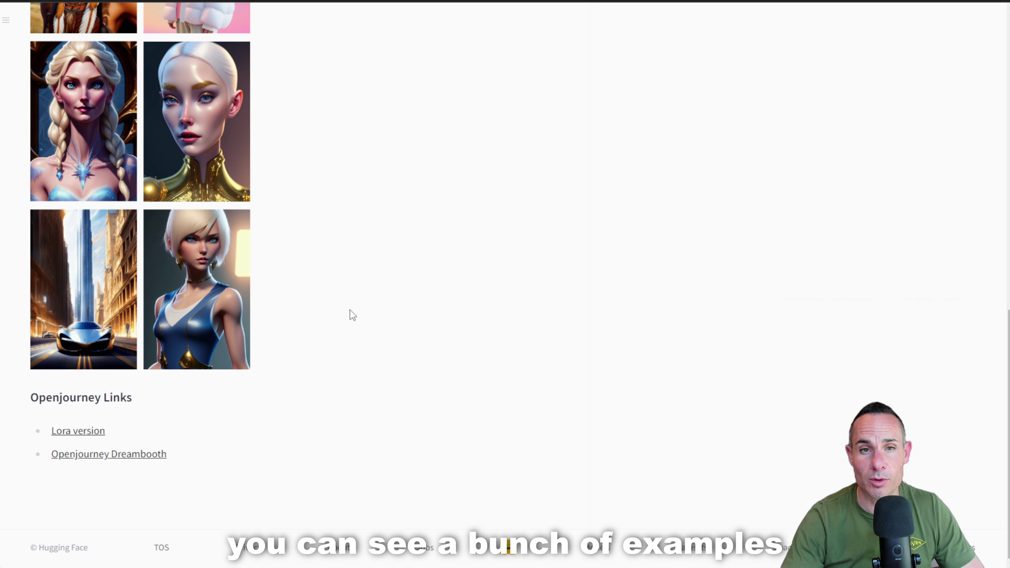
pyautogui.scroll(15, 351, 315)
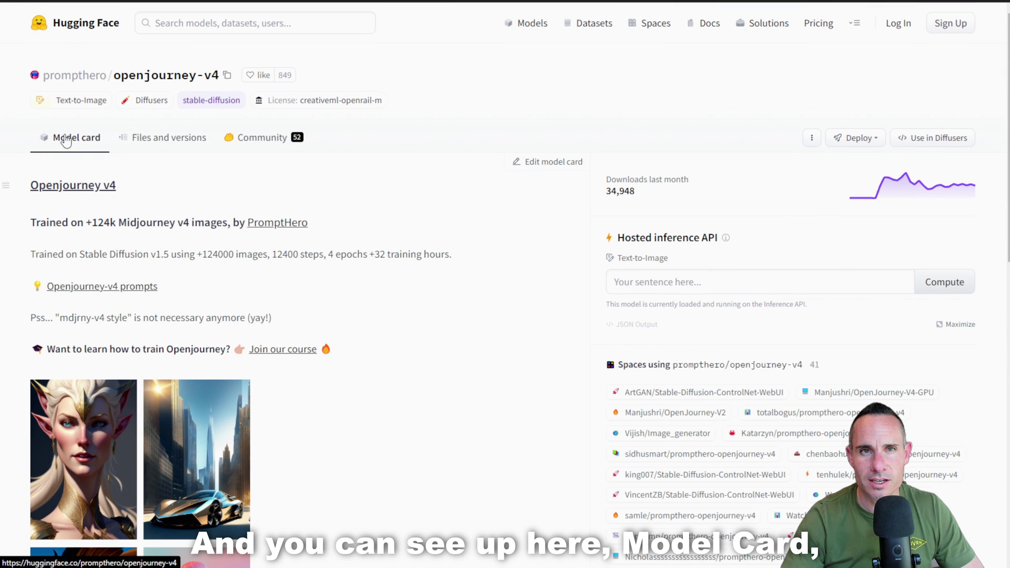
pyautogui.click(166, 142)
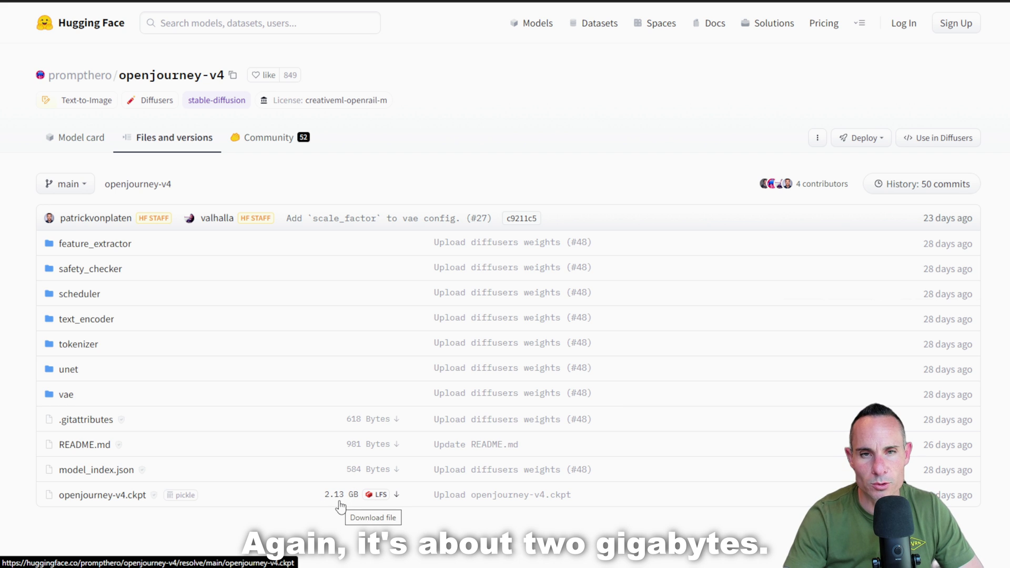
# Step: Go to the openjourney-v4.ckpt file page and download the 2.13 GB checkpoint
pyautogui.click(107, 496)
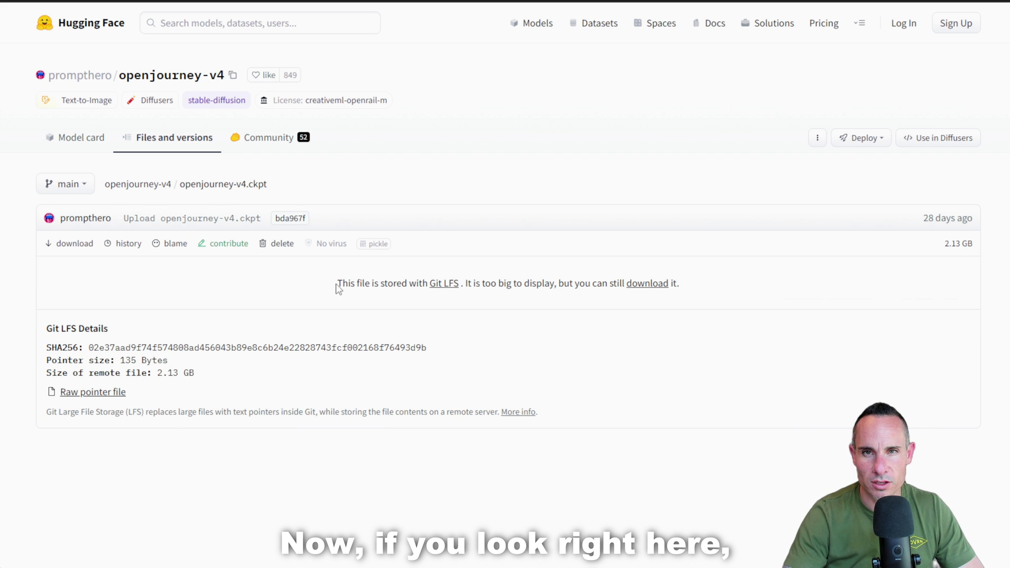
pyautogui.moveTo(339, 283); pyautogui.dragTo(473, 284)
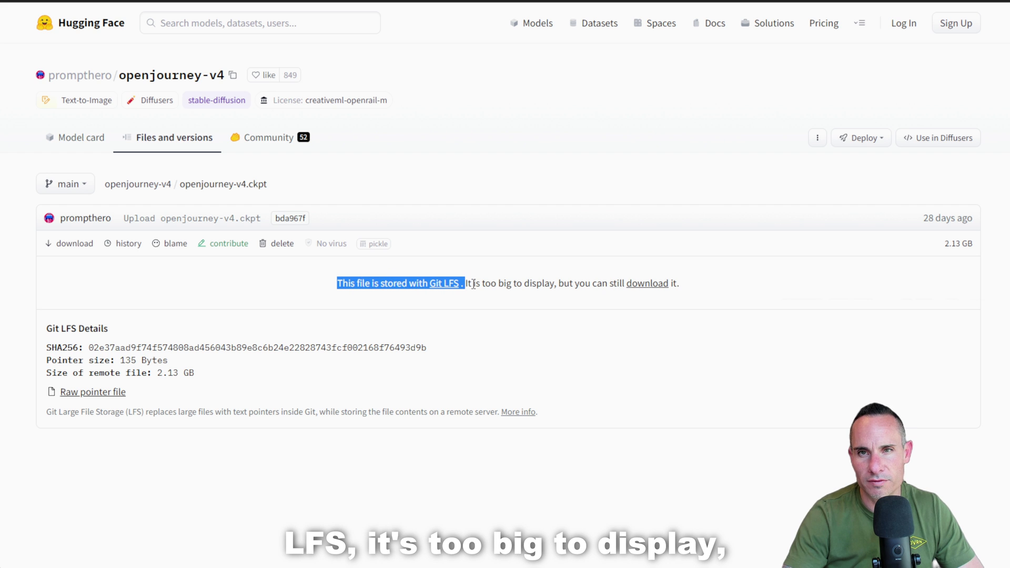
pyautogui.click(649, 286)
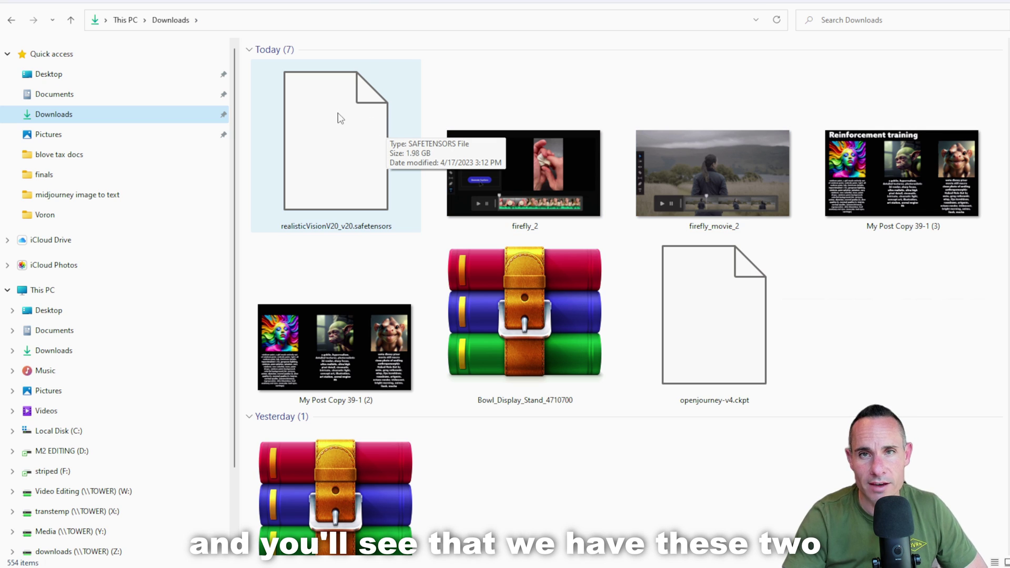
# Step: Cut openjourney-v4.ckpt and realisticVisionV20_v20.safetensors from the Downloads folder
pyautogui.click(727, 339)
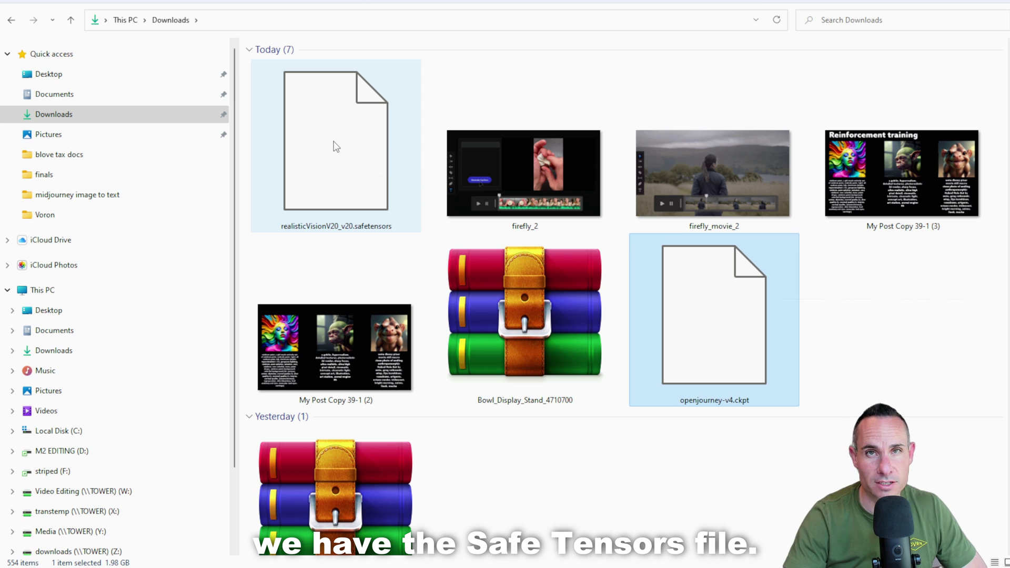
pyautogui.keyDown('ctrl'); pyautogui.click(334, 147); pyautogui.keyUp('ctrl')
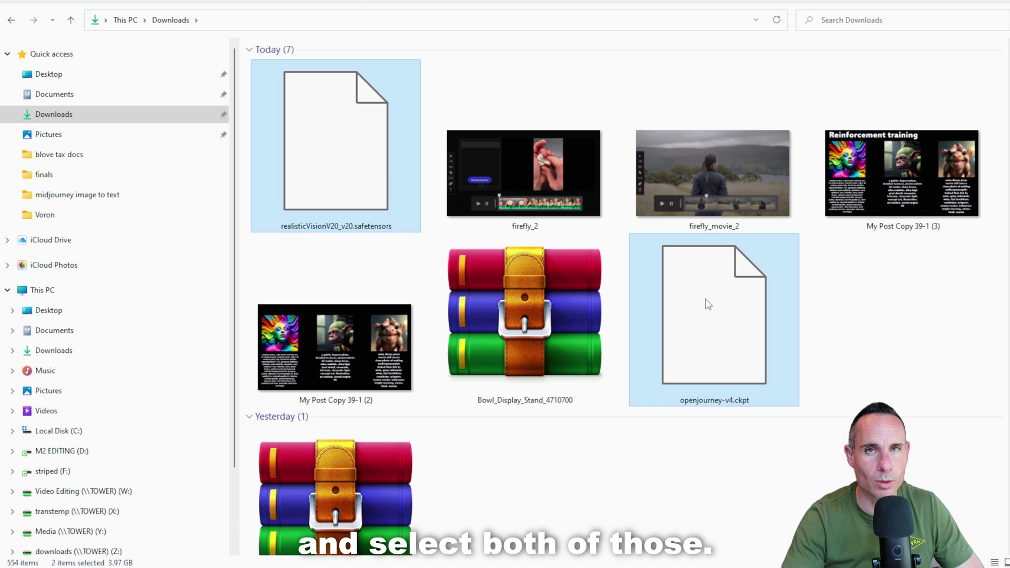
pyautogui.rightClick(706, 300)
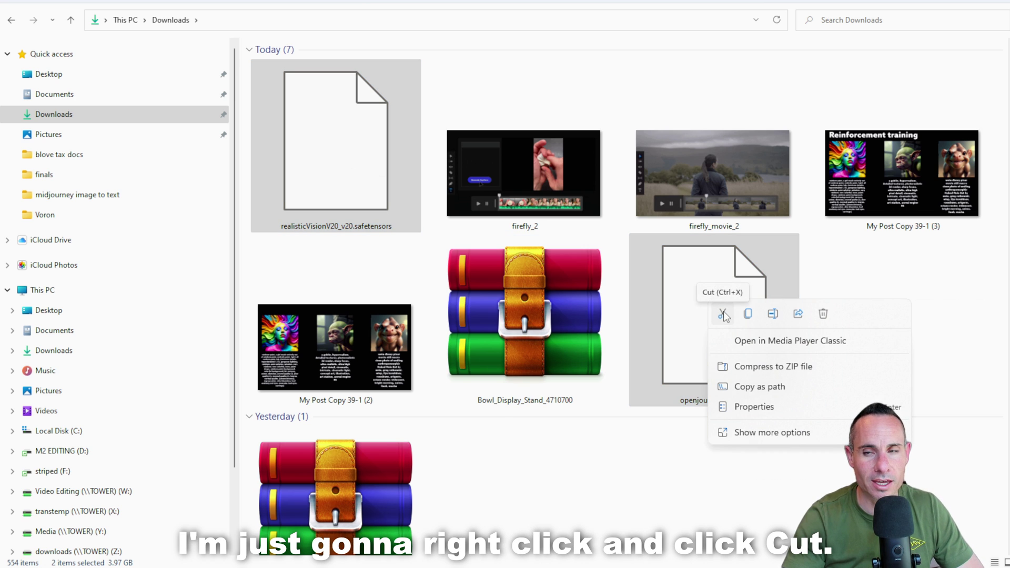
pyautogui.click(723, 314)
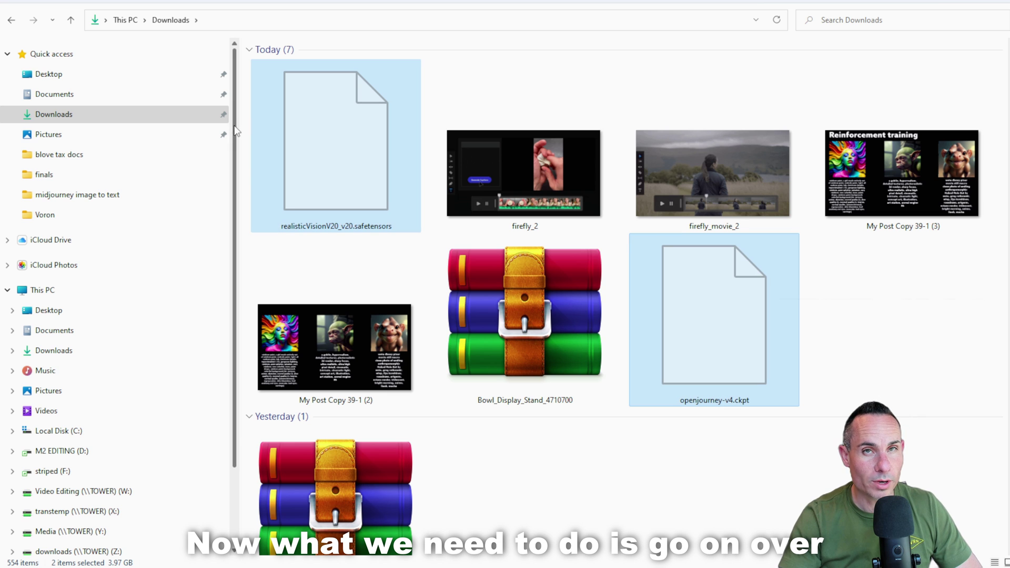
# Step: Paste both model files into C:\invokeai\models
pyautogui.scroll(-2, 236, 132)
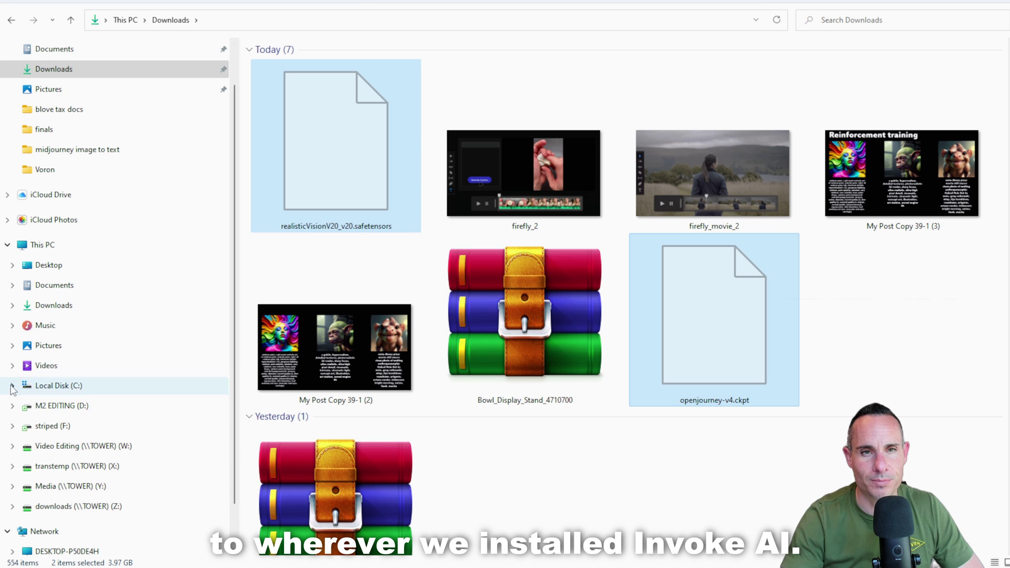
pyautogui.click(12, 385)
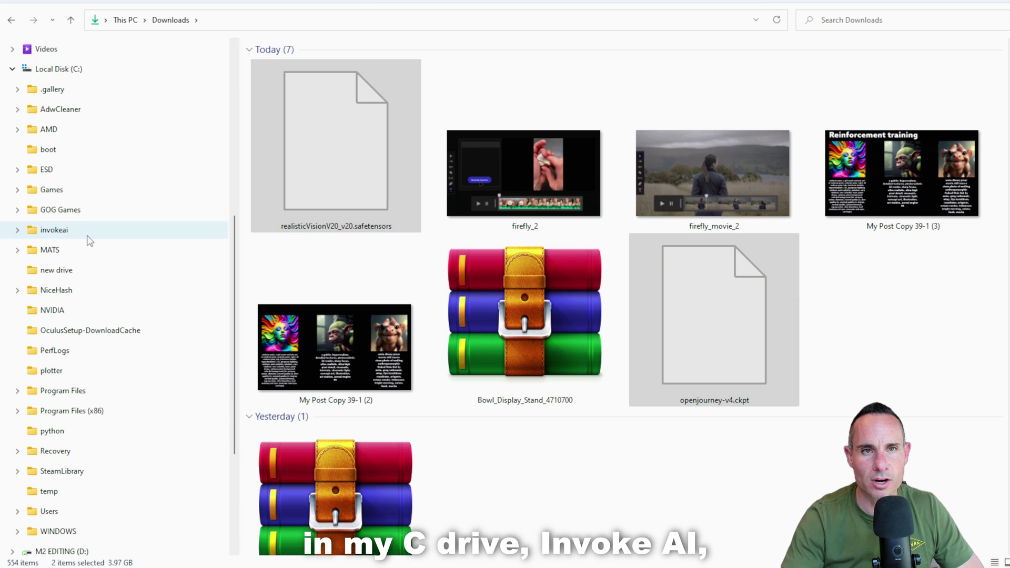
pyautogui.scroll(-1, 45, 171)
pyautogui.click(44, 175)
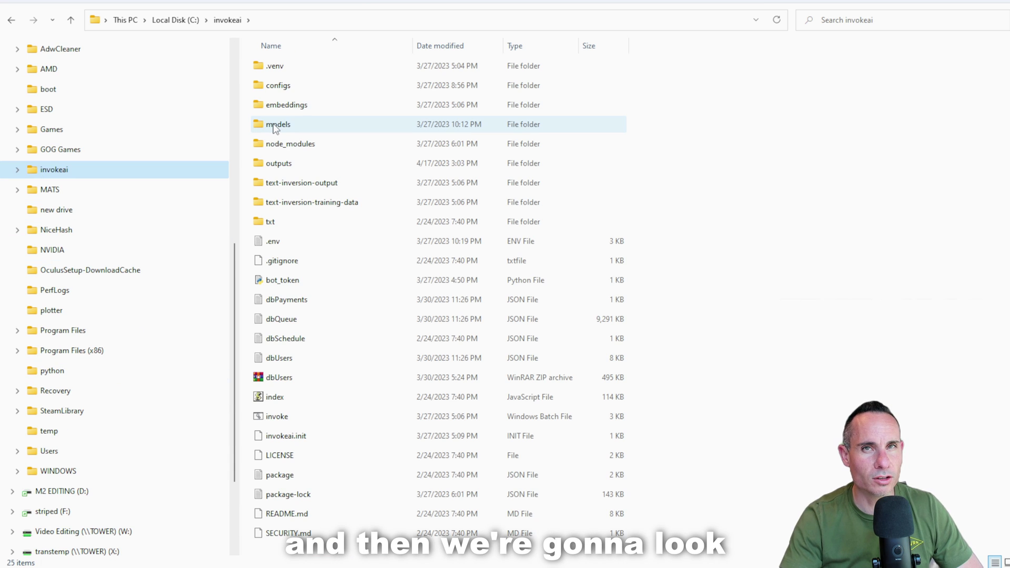
pyautogui.doubleClick(274, 126)
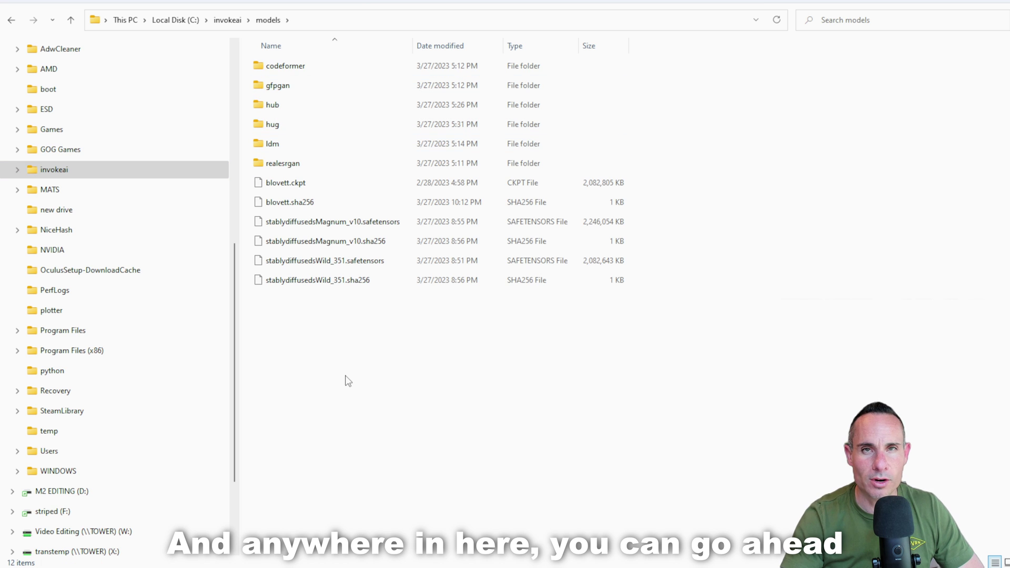
pyautogui.rightClick(347, 380)
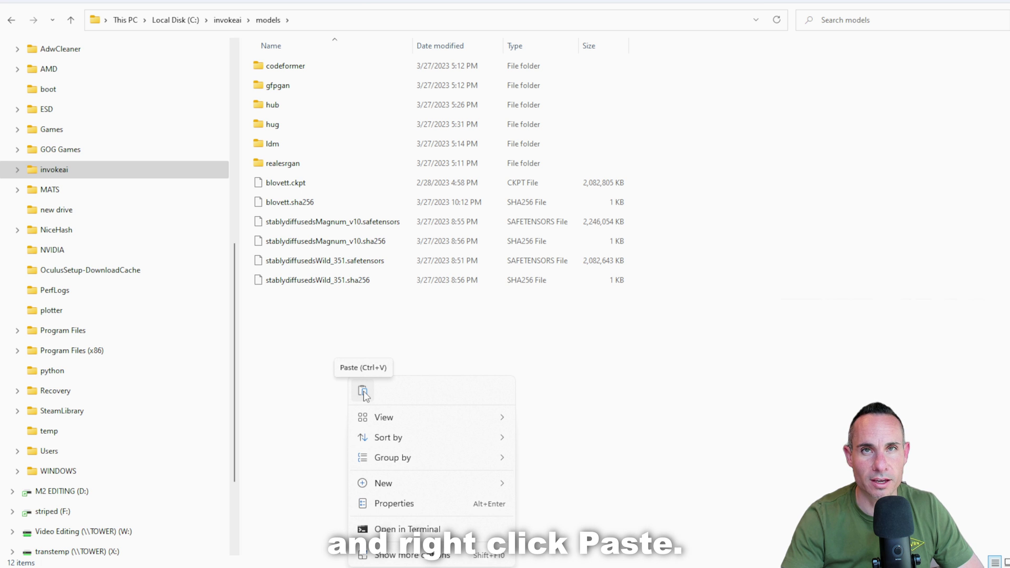
pyautogui.click(363, 392)
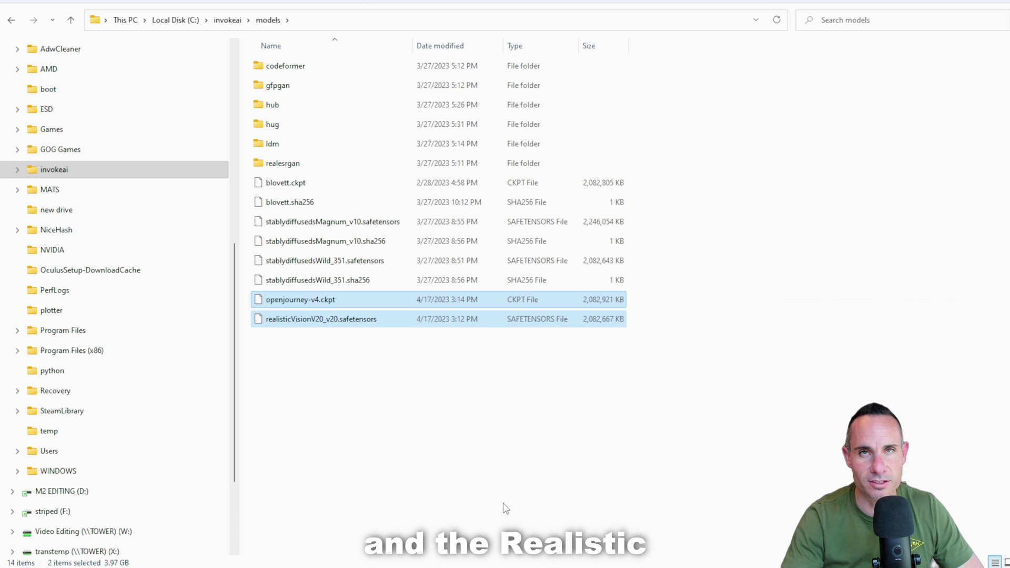
pyautogui.click(445, 455)
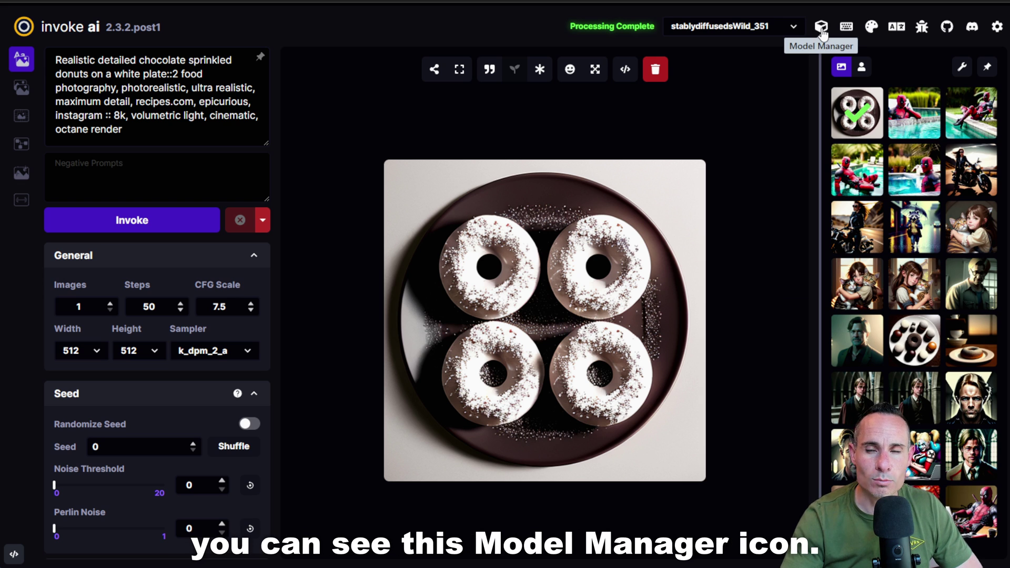
# Step: In the Model Manager, start adding a new Checkpoint / Safetensor model
pyautogui.click(821, 28)
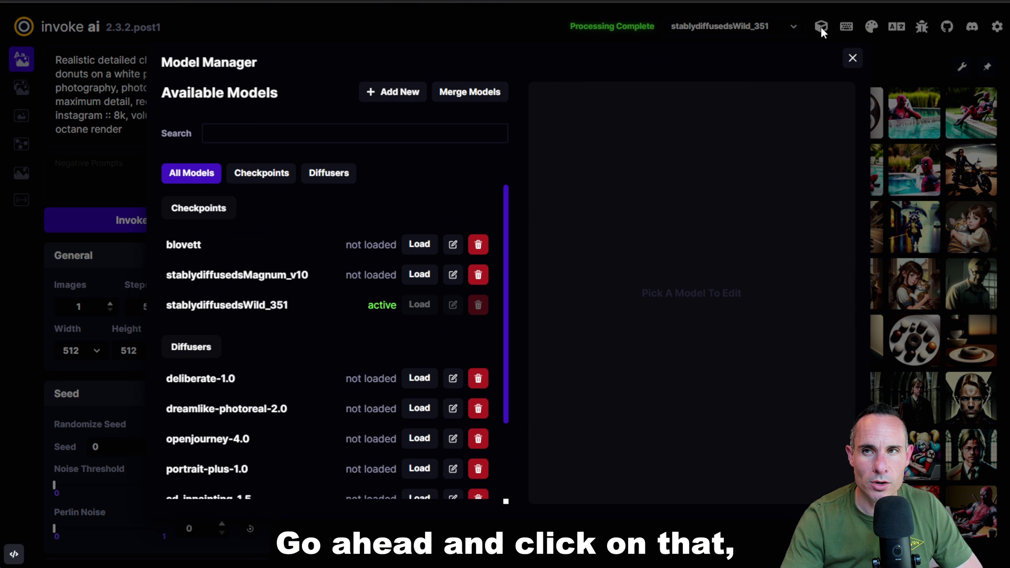
pyautogui.click(396, 95)
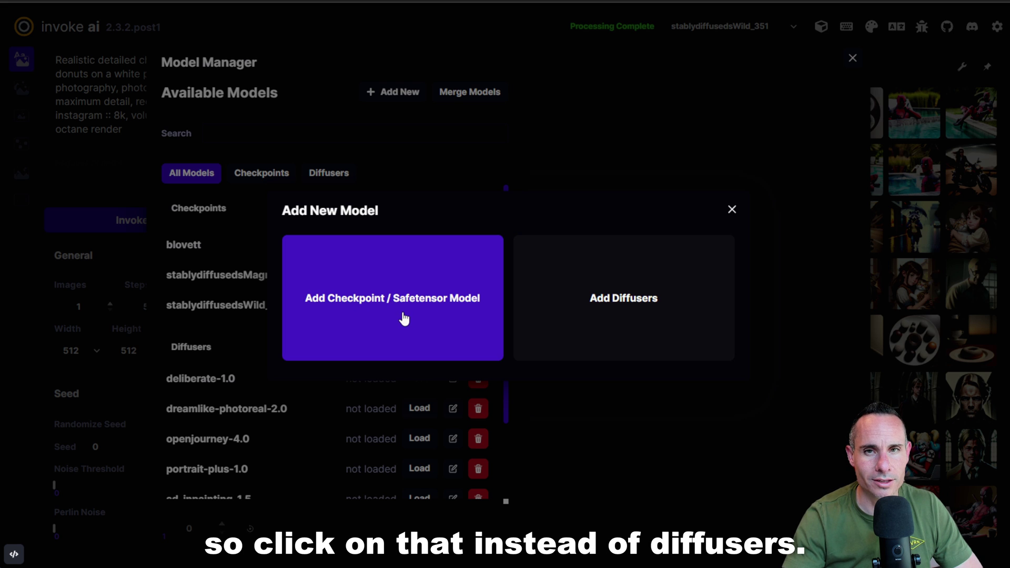
pyautogui.click(404, 318)
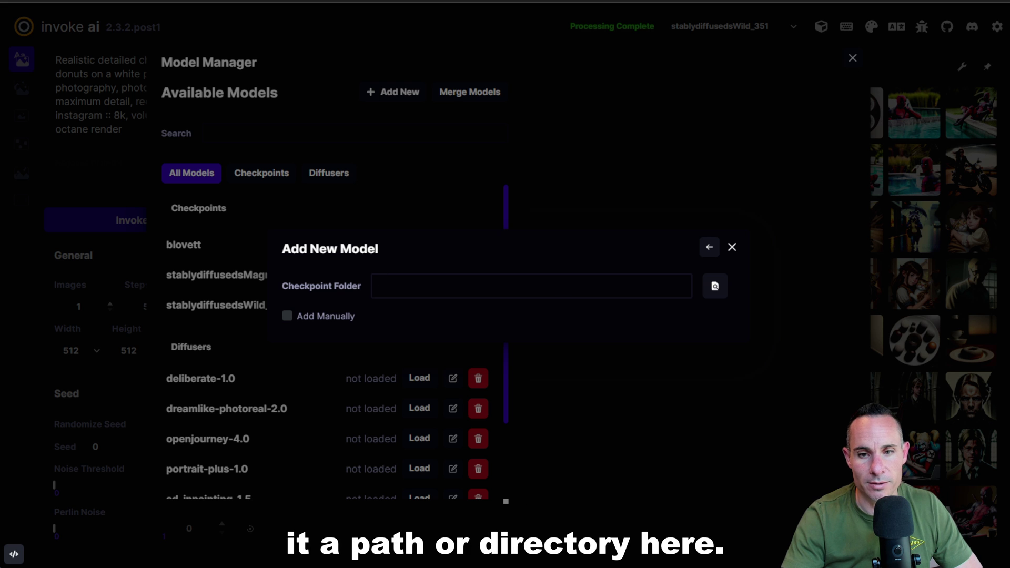
# Step: Copy the C:\invokeai\models folder path from File Explorer's address bar
pyautogui.hotkey('alt', 'Tab')
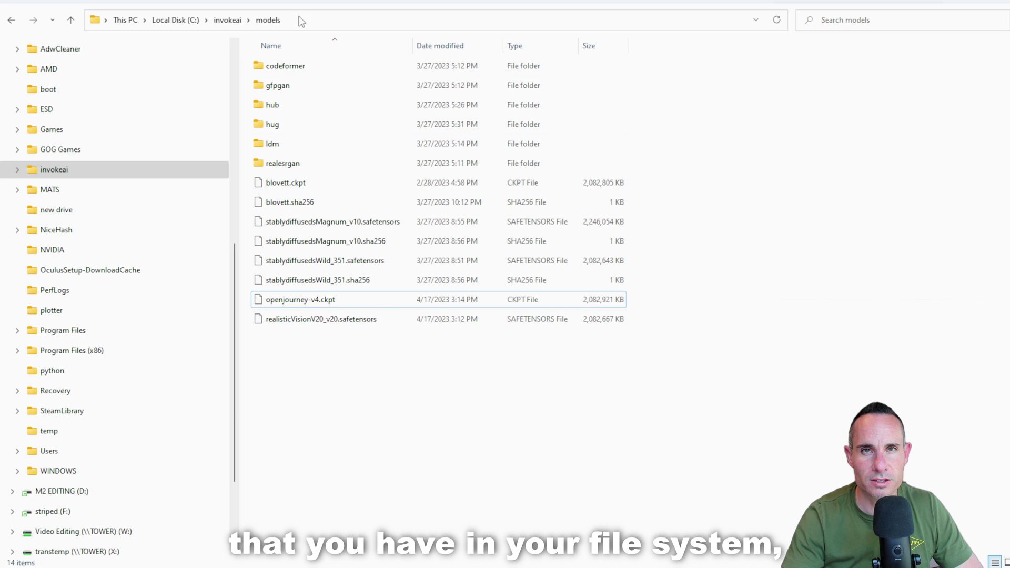
pyautogui.rightClick(275, 24)
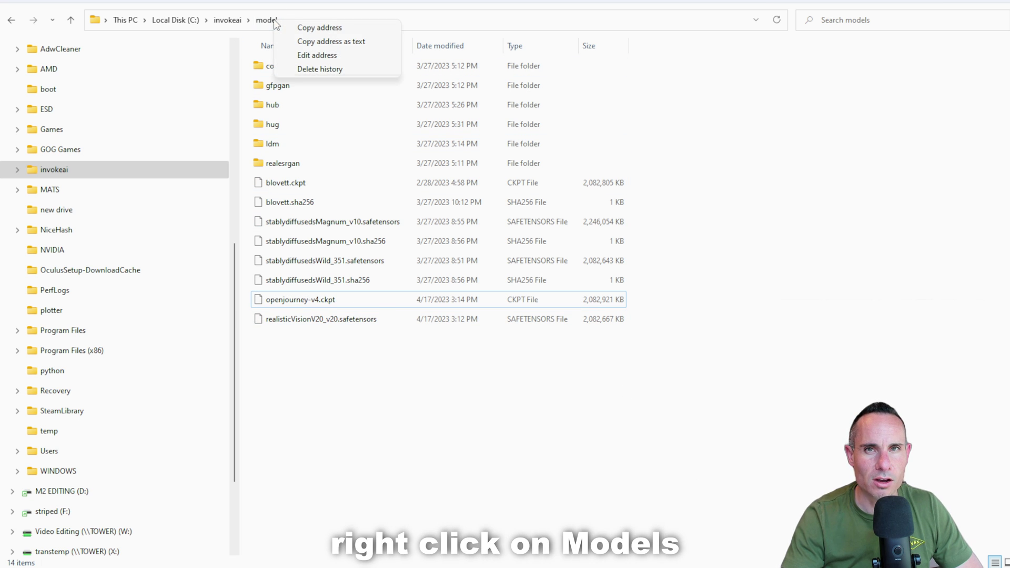
pyautogui.click(330, 30)
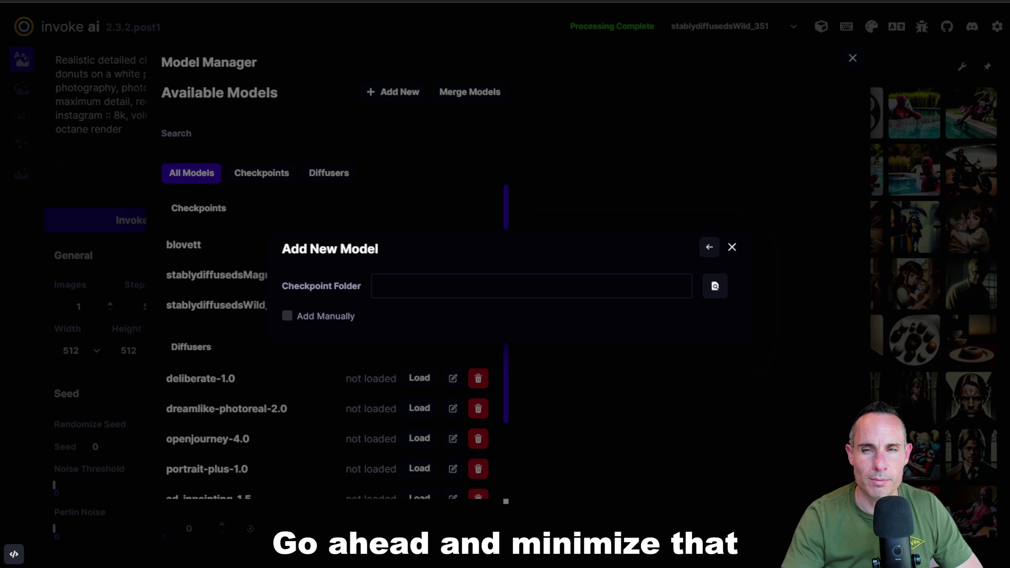
# Step: Paste C:\invokeai\models as the Checkpoint Folder and search it for models
pyautogui.rightClick(395, 286)
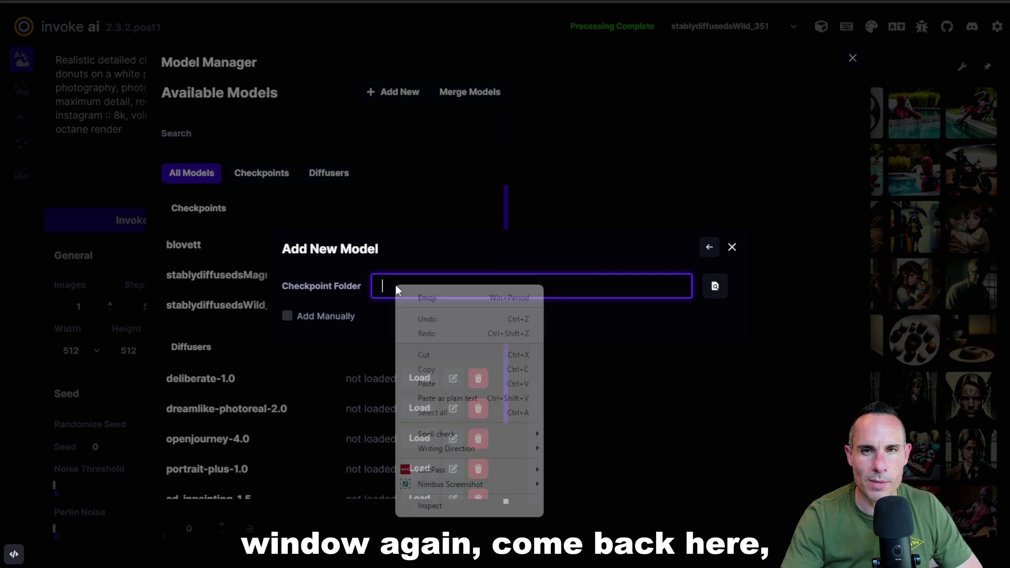
pyautogui.click(449, 390)
pyautogui.moveTo(497, 285); pyautogui.dragTo(266, 286)
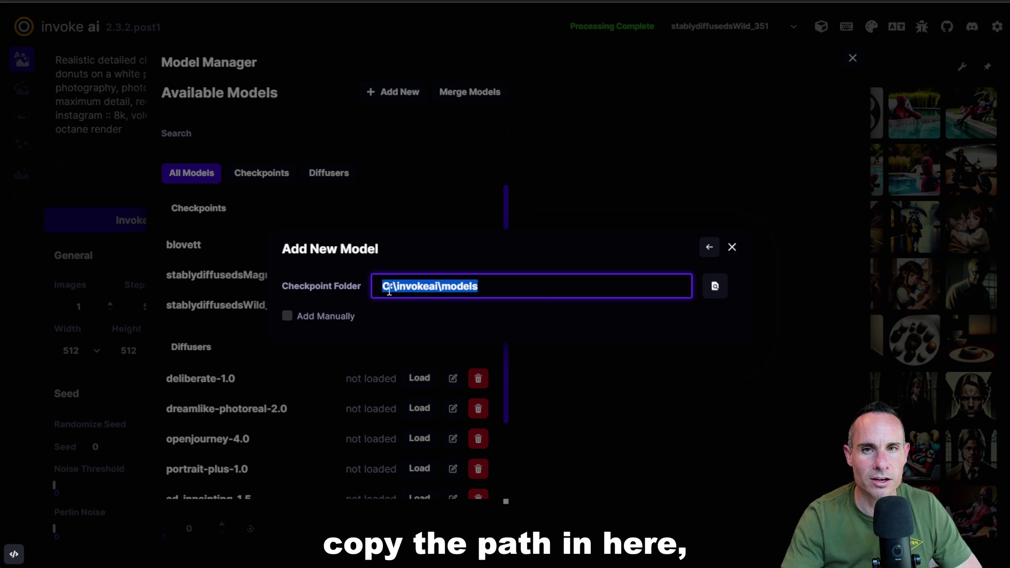
pyautogui.click(715, 288)
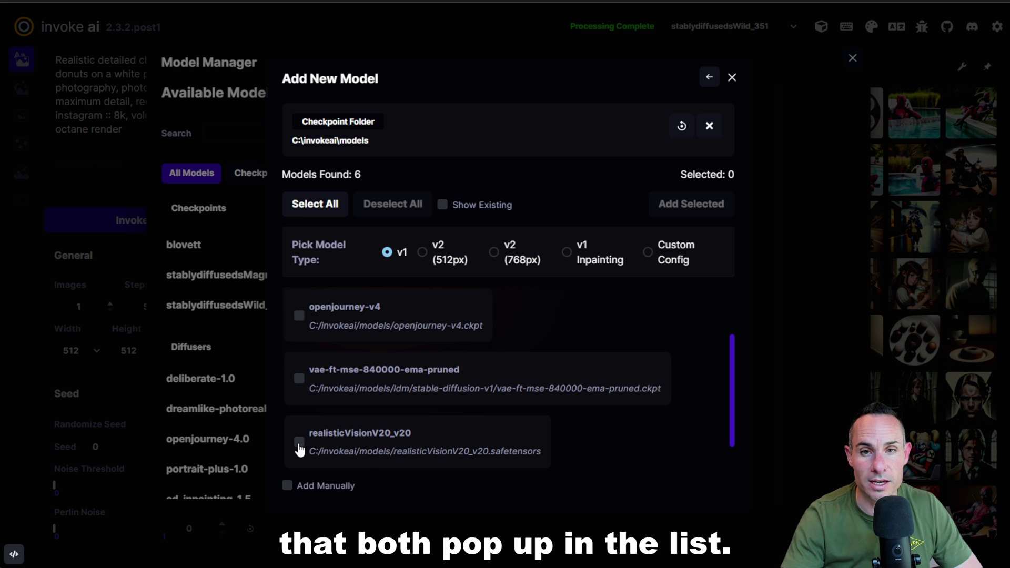
# Step: Add realisticVisionV20_v20 and openjourney-v4 to the checkpoint models and close the dialog
pyautogui.click(299, 442)
pyautogui.click(299, 316)
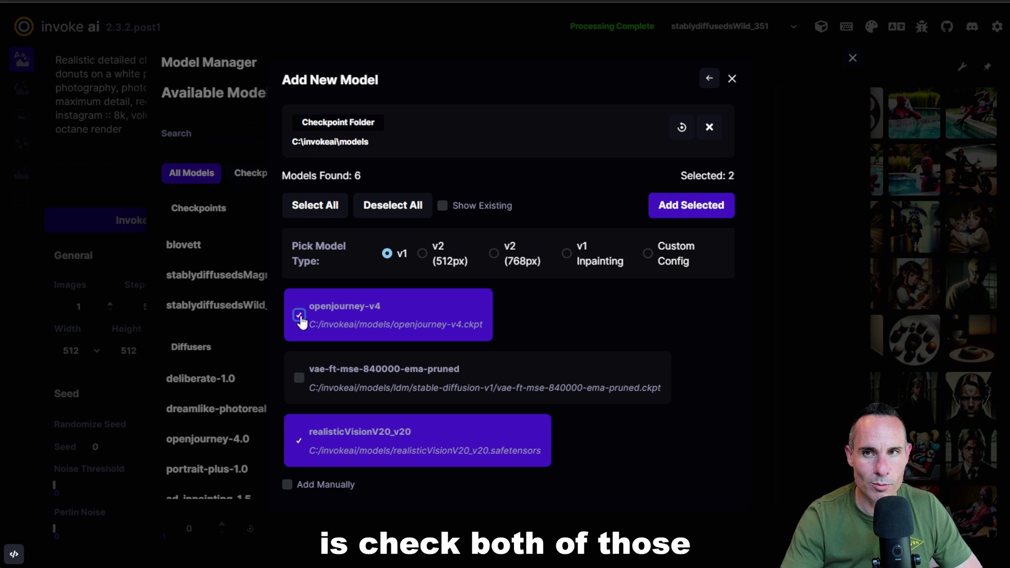
pyautogui.click(691, 206)
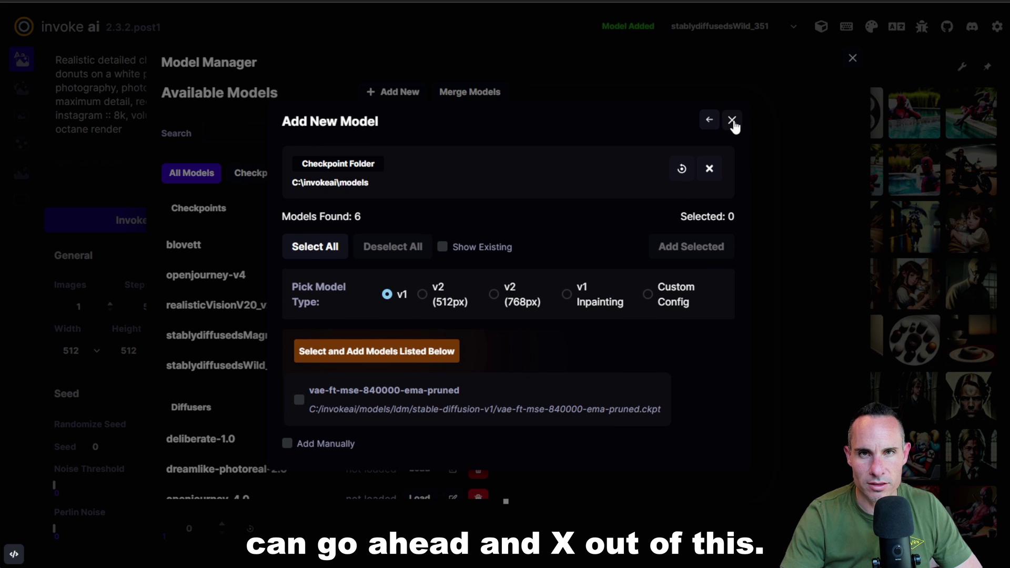
pyautogui.click(732, 121)
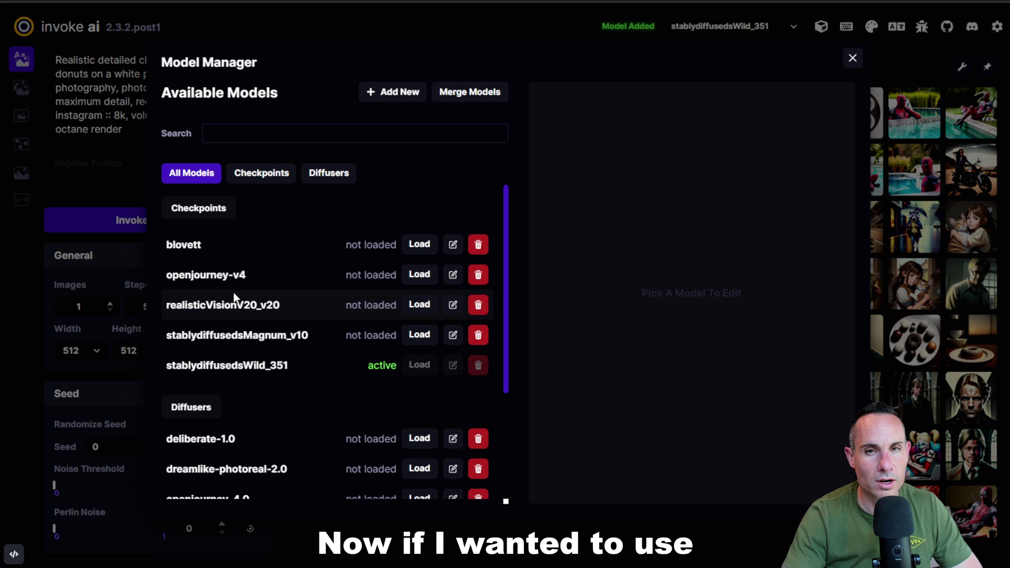
# Step: Load openjourney-v4 as the active model and close the Model Manager
pyautogui.click(419, 275)
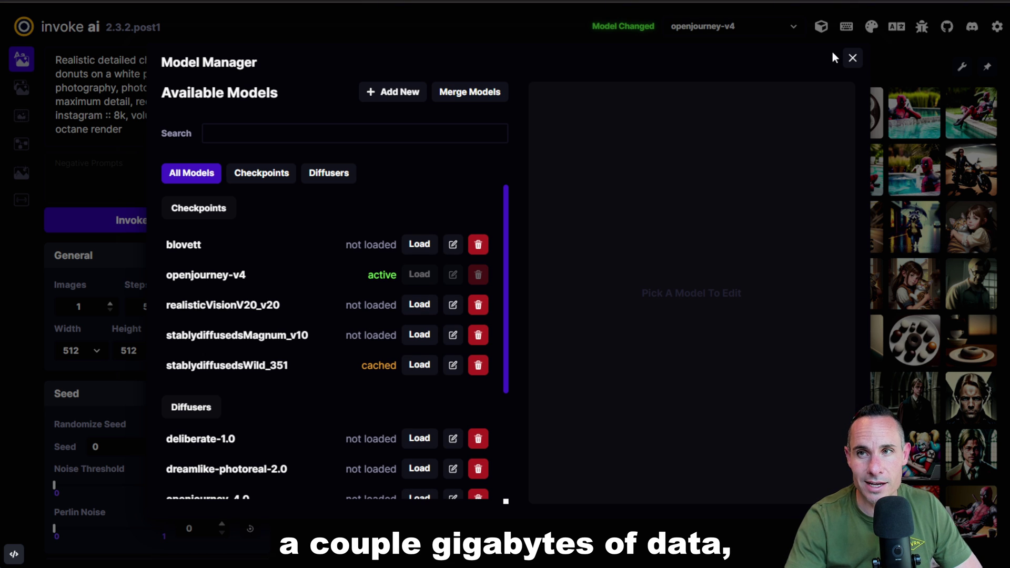
pyautogui.click(851, 59)
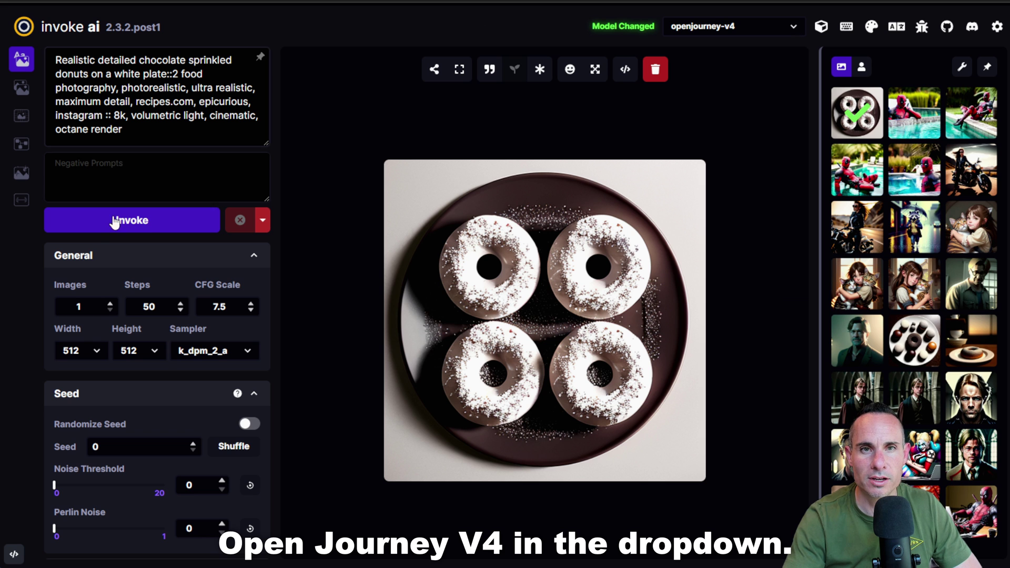
# Step: Generate the donut image with openjourney-v4, then again with realisticVisionV20_v20
pyautogui.click(145, 225)
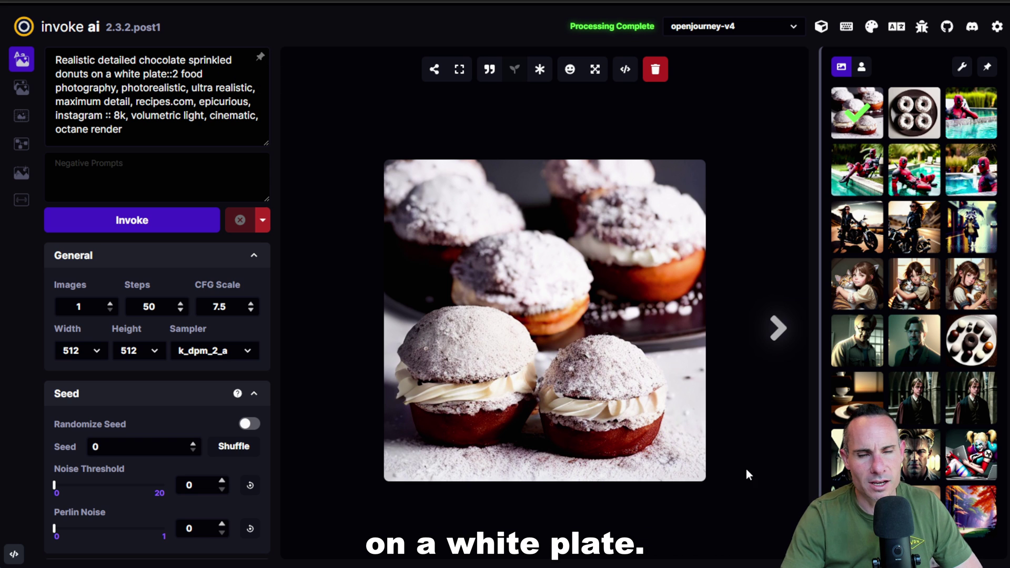
pyautogui.click(795, 25)
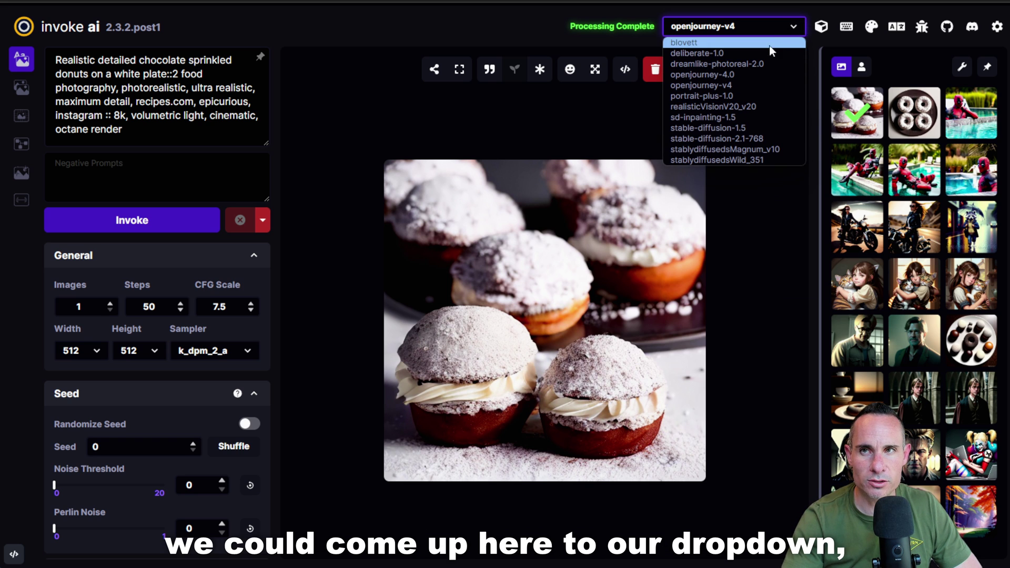
pyautogui.click(737, 106)
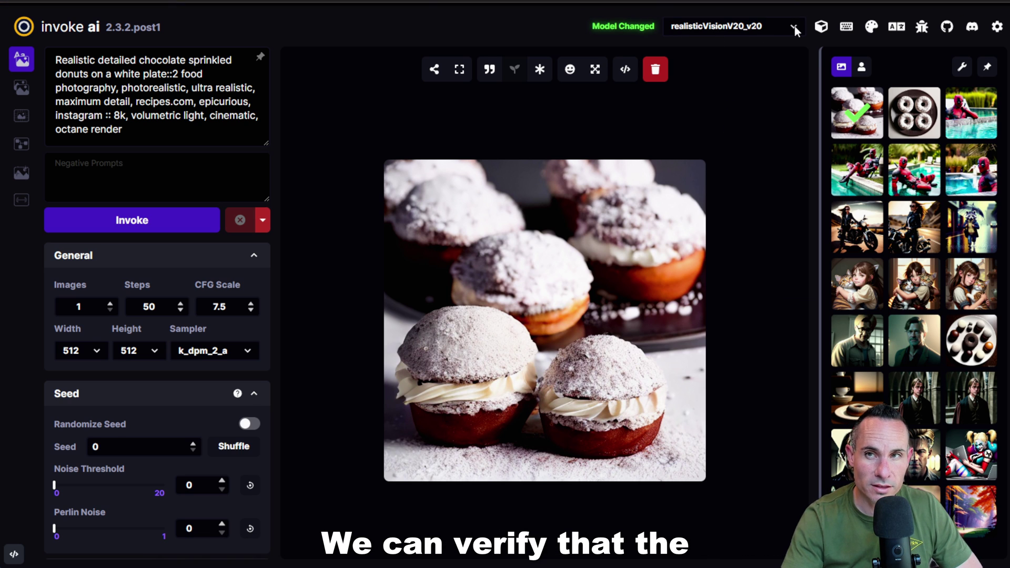
pyautogui.click(149, 225)
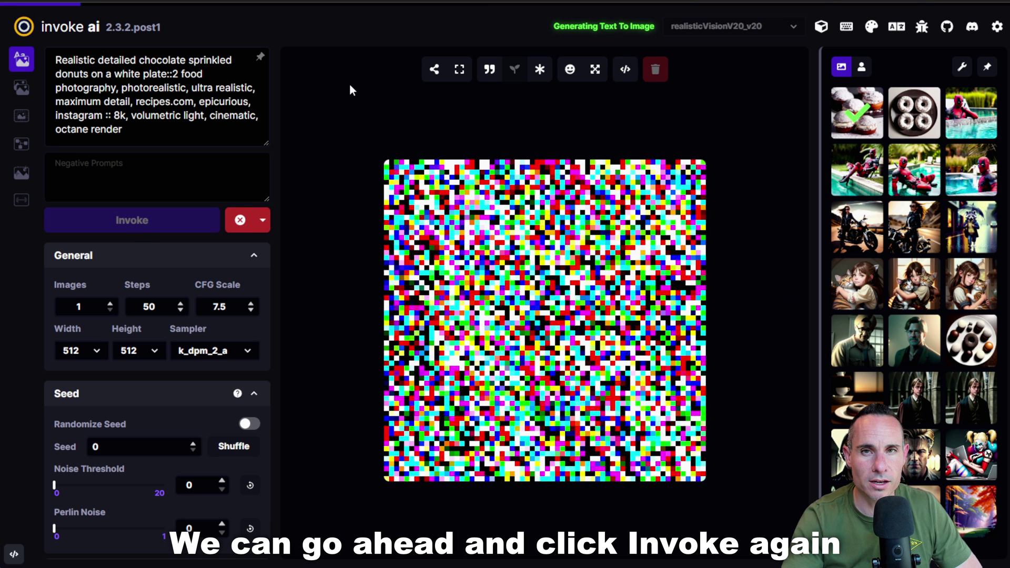